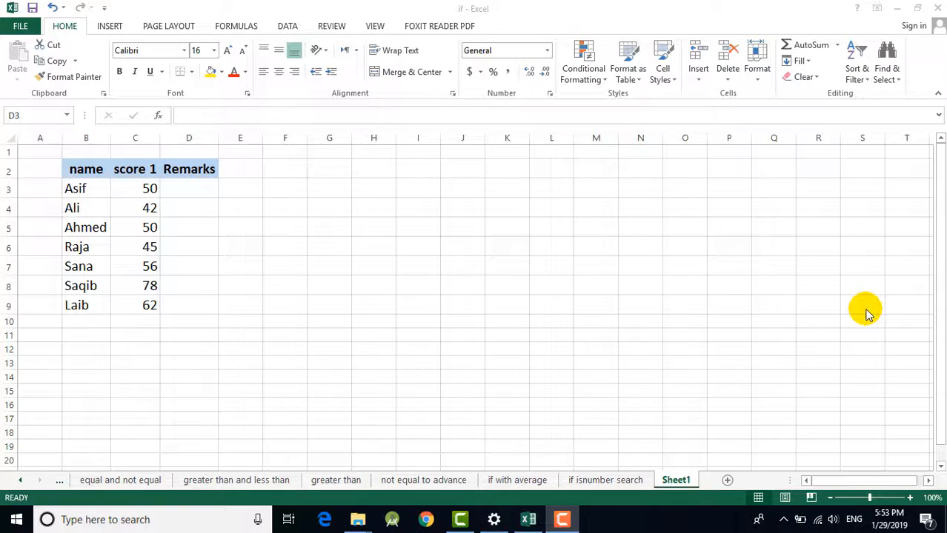
- Examine the names, the score 1 values and the empty Remarks column in the table
click(191, 189)
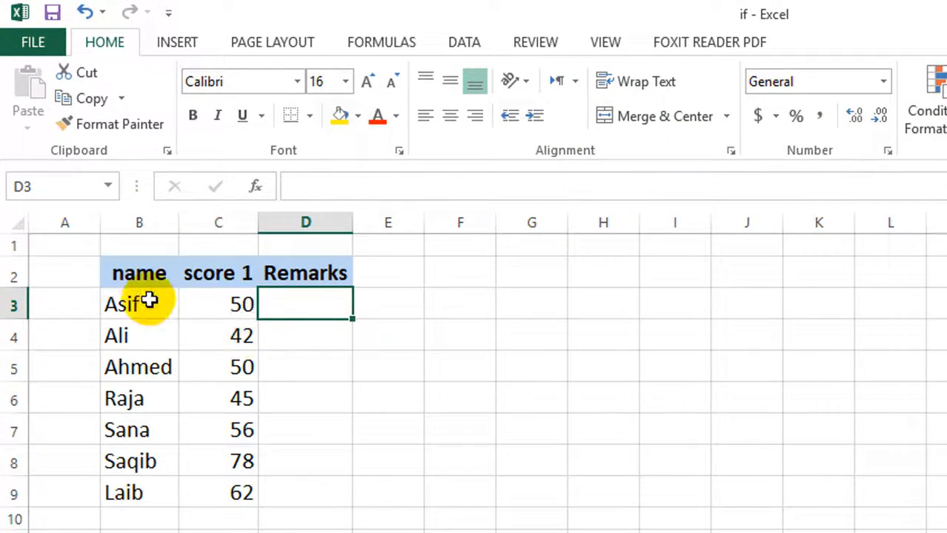
drag(123, 305, 246, 489)
click(436, 356)
click(362, 334)
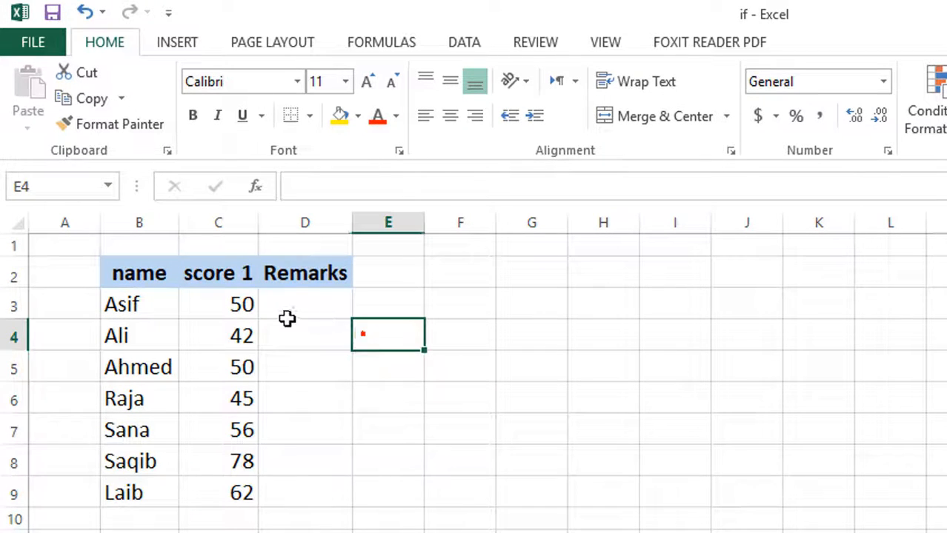
click(236, 312)
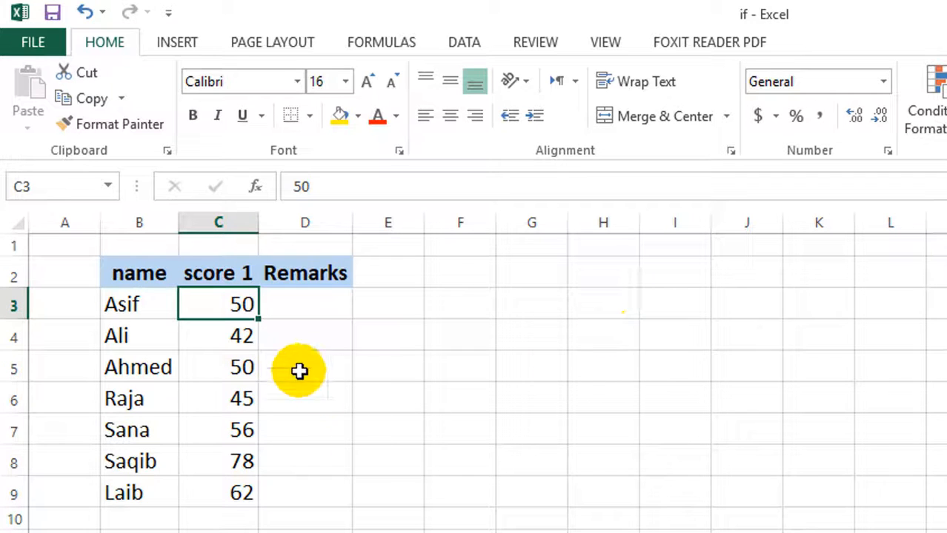
click(299, 302)
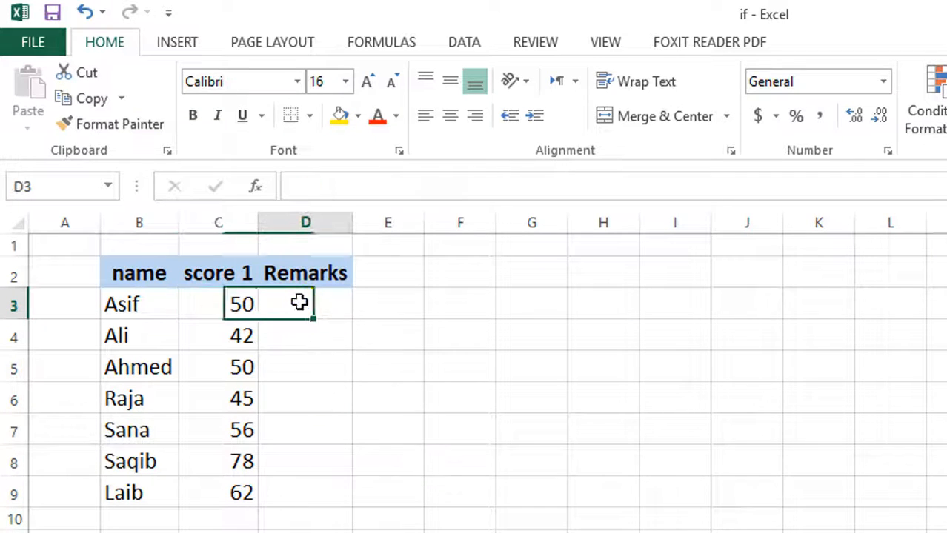
click(231, 311)
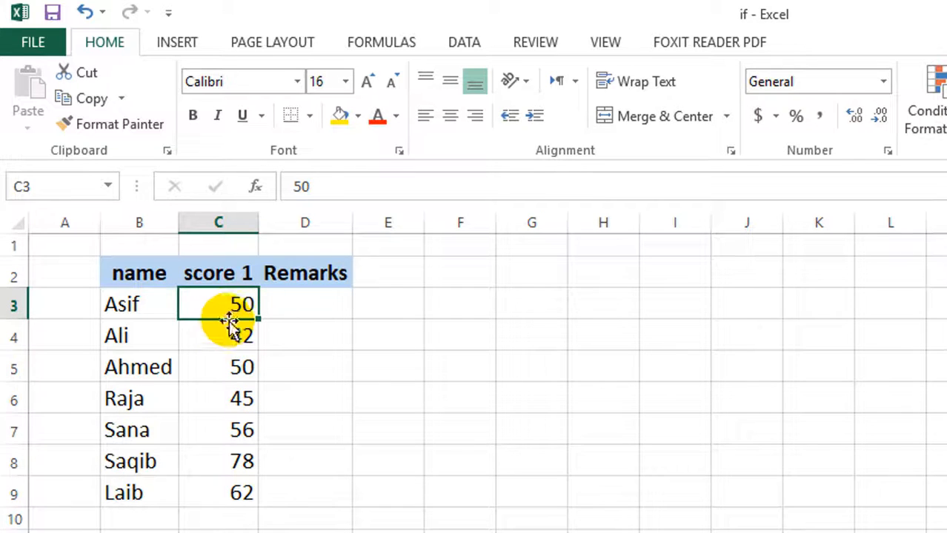
drag(239, 311, 228, 491)
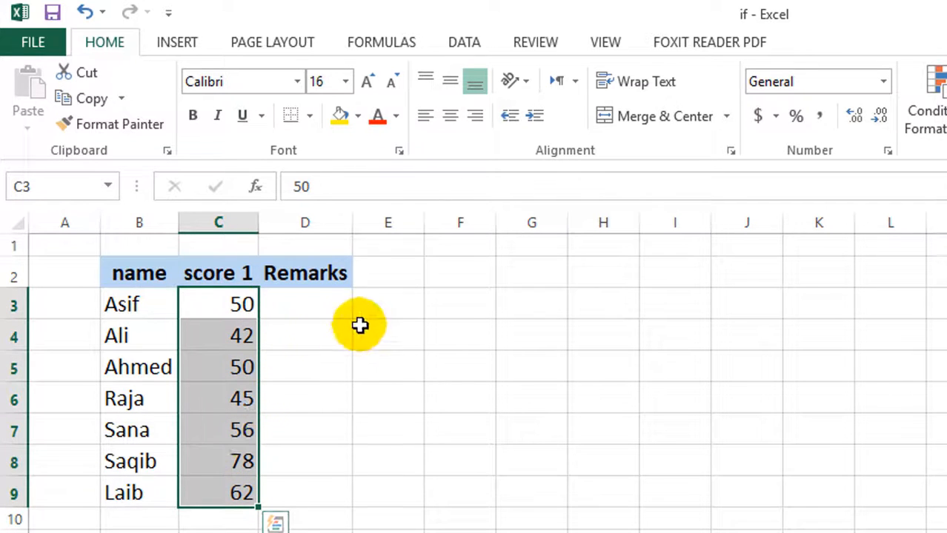
click(299, 298)
click(233, 307)
drag(233, 306, 228, 490)
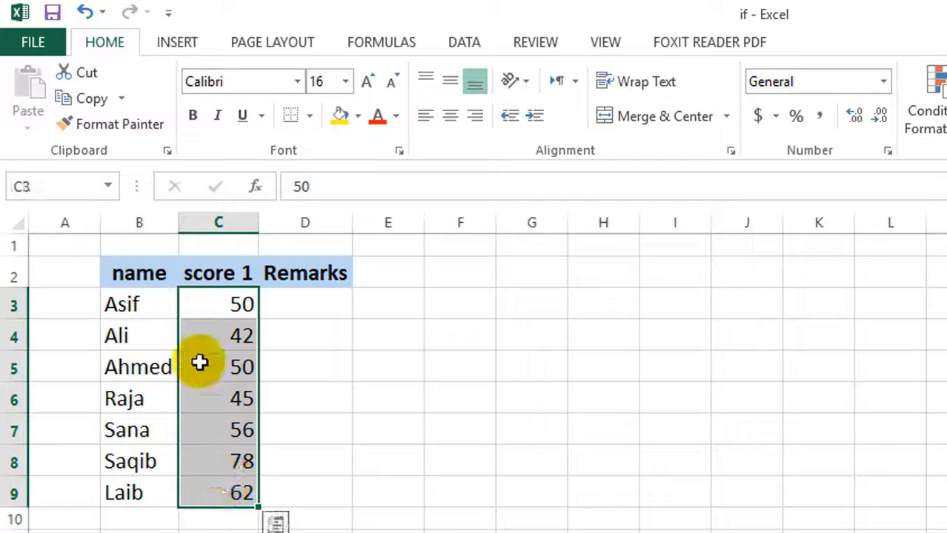
click(315, 303)
drag(229, 307, 222, 491)
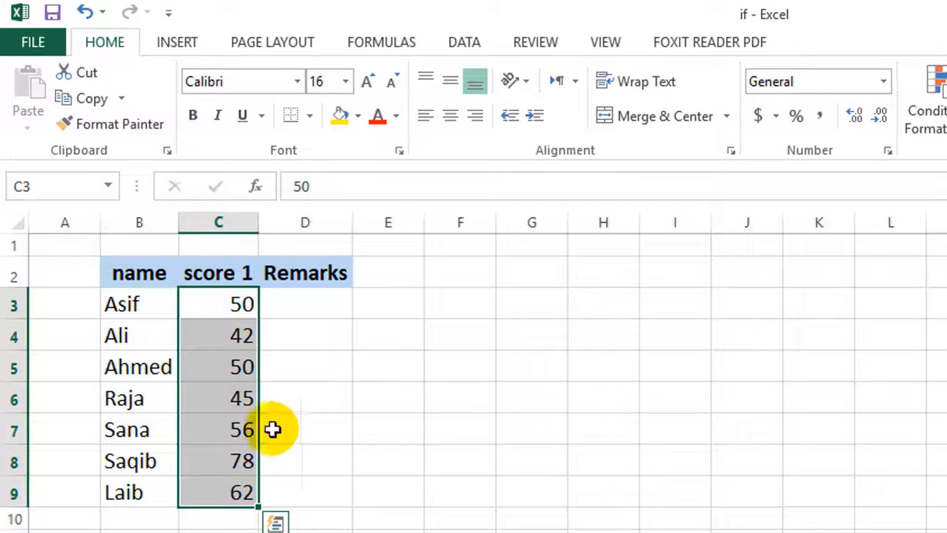
- Start an IF formula in D3 that tests C3<50 and returns "Bad" when true, leaving the false argument open
click(298, 306)
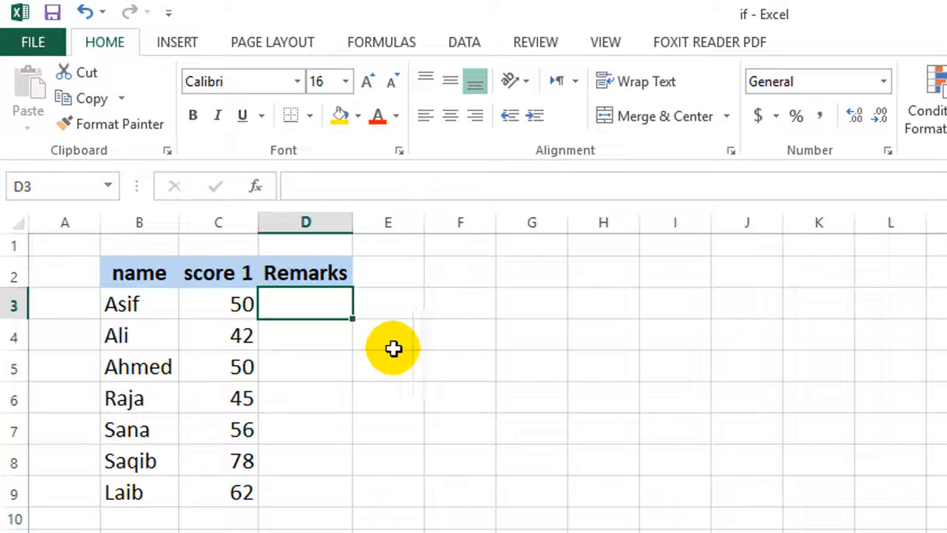
text(=)
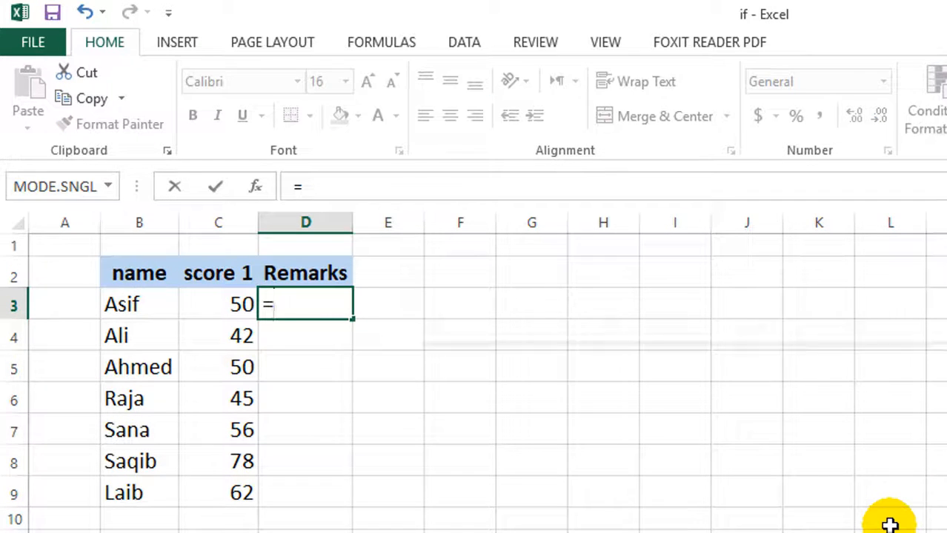
text(if()
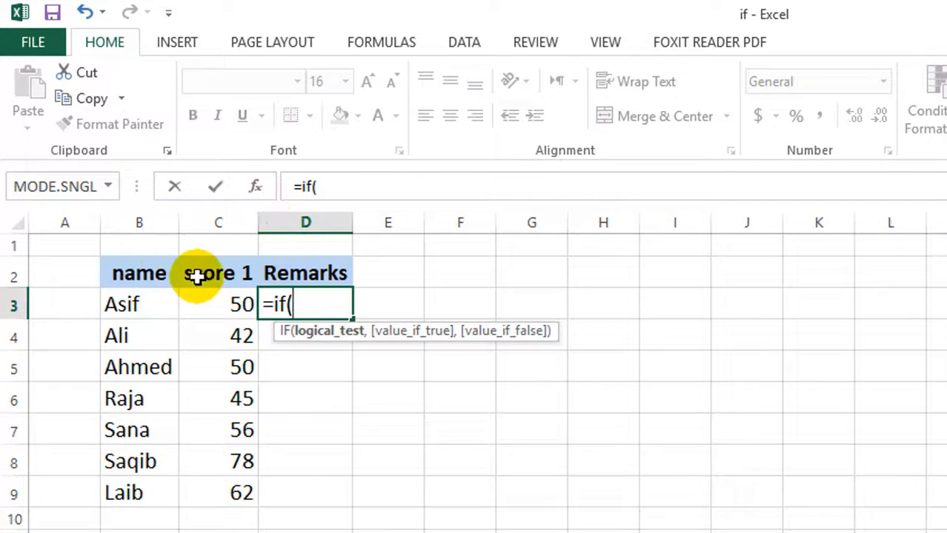
click(207, 303)
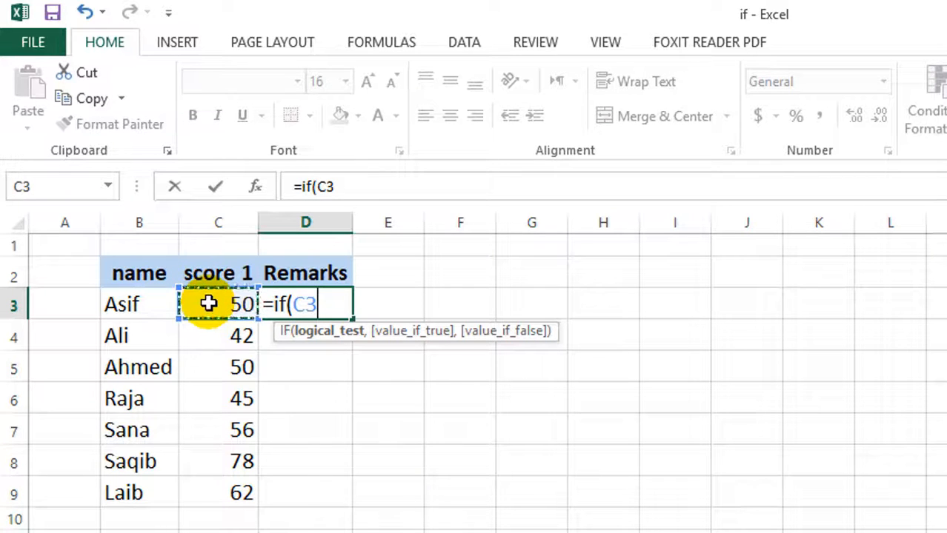
text(<50)
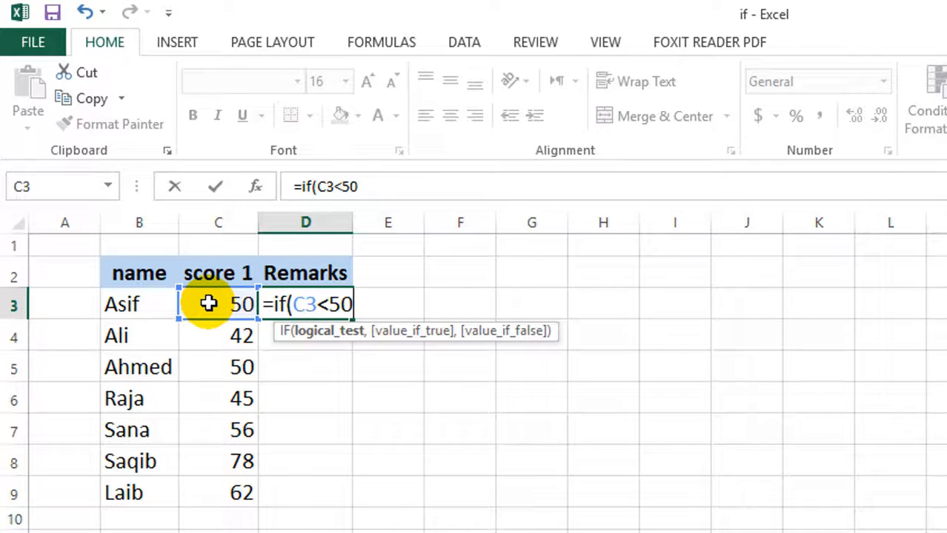
text(,"Bad")
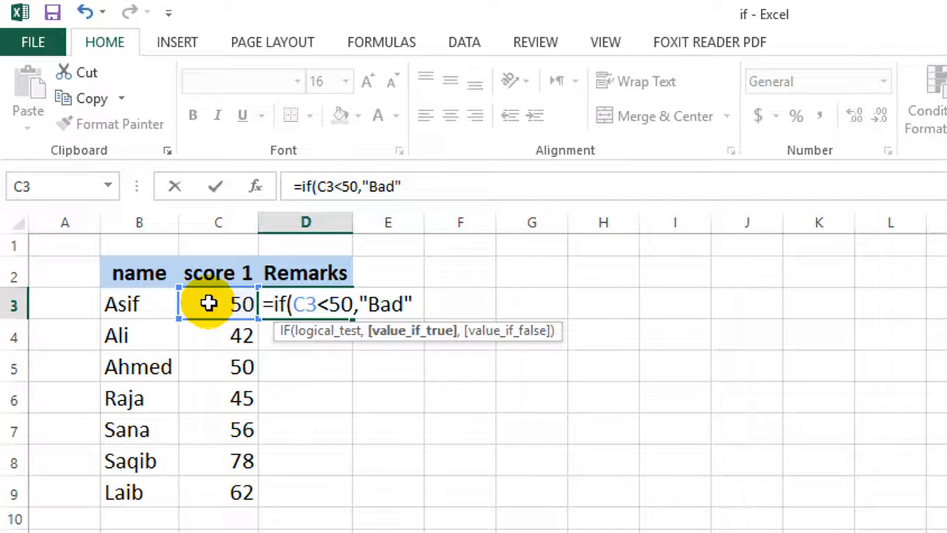
text(,)
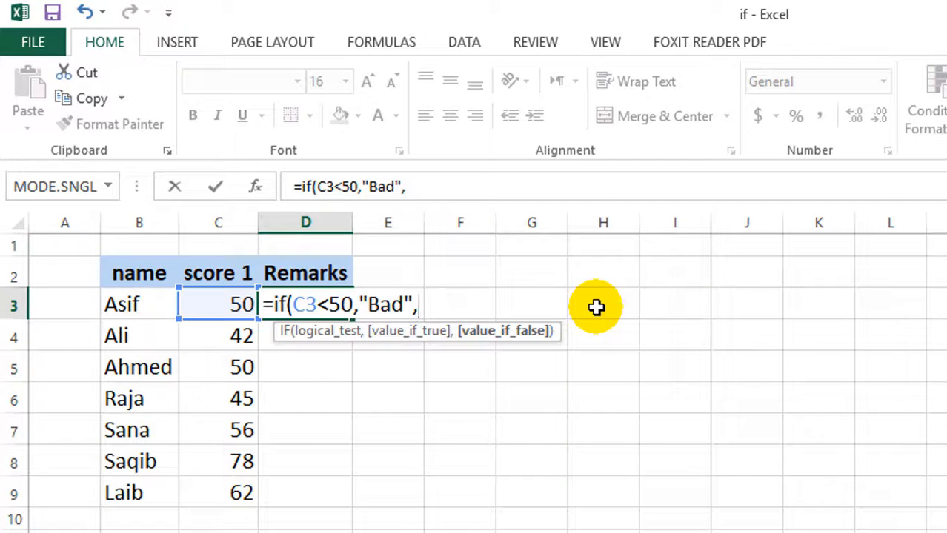
- Nest a second IF in the false argument of the D3 formula with the logical test C3<60
text(if()
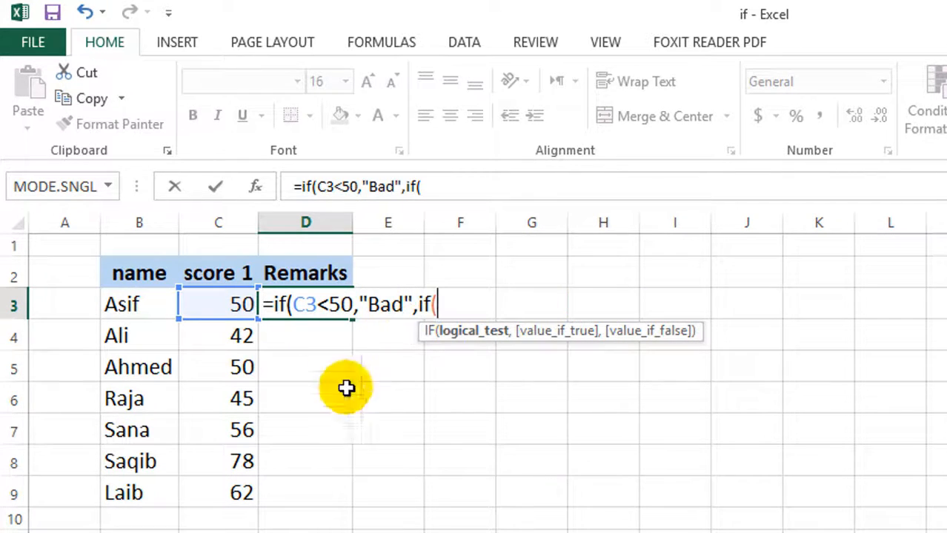
click(234, 310)
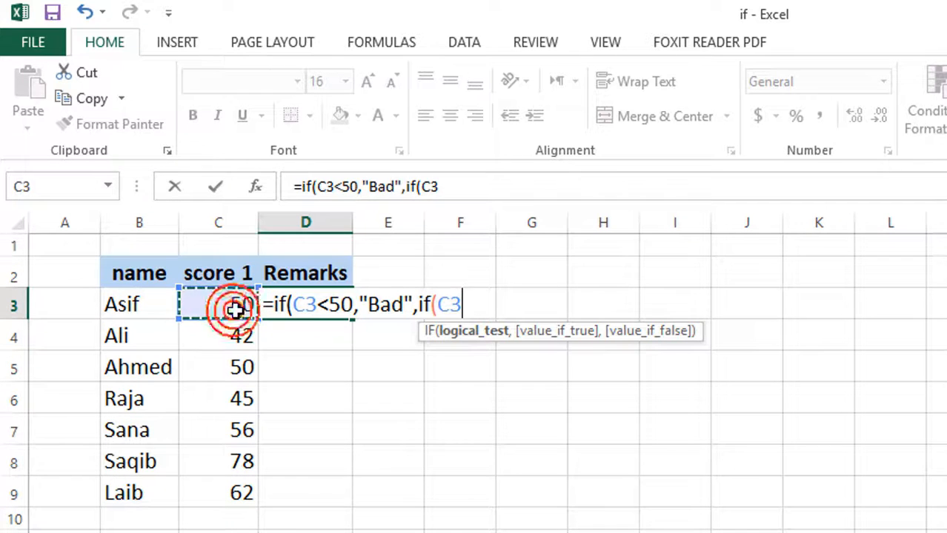
text(<)
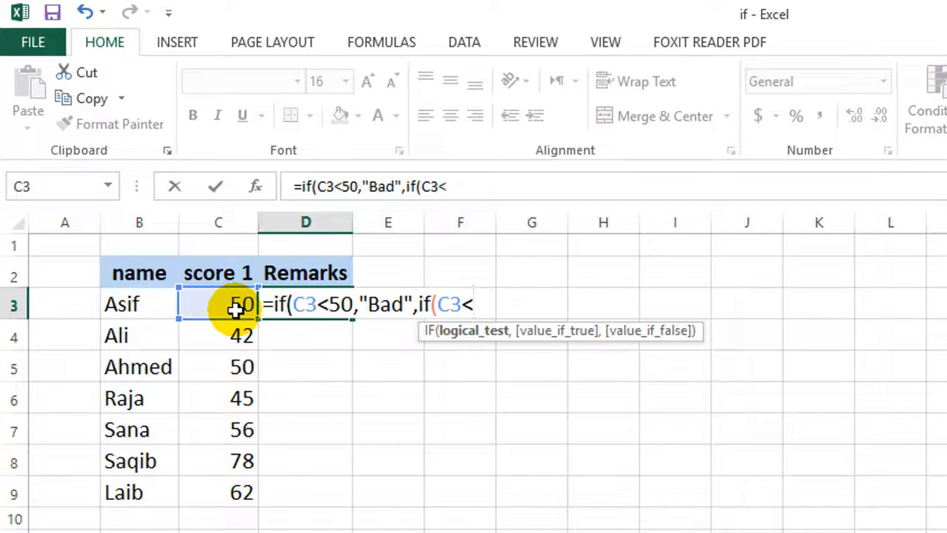
text(60)
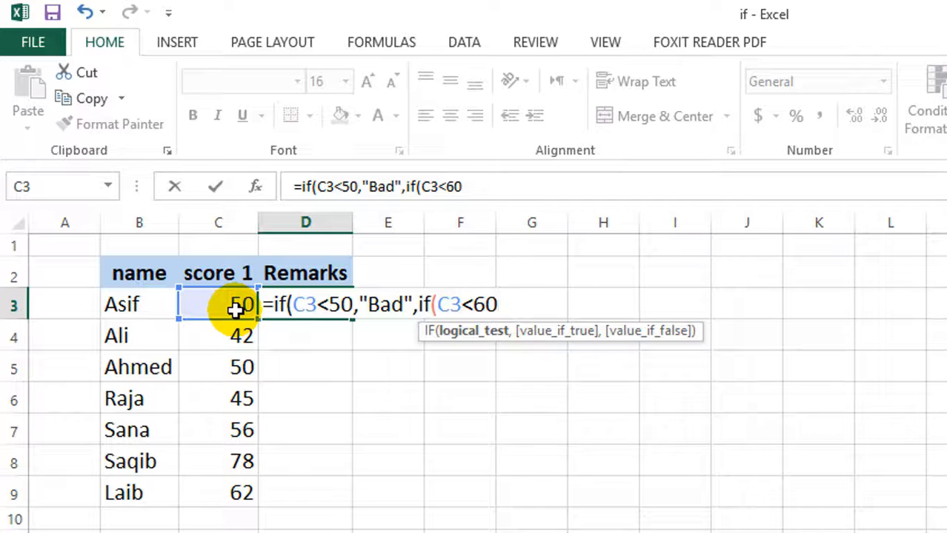
- Give the nested IF the true result "Good" and continue to its false argument
text(,"Do)
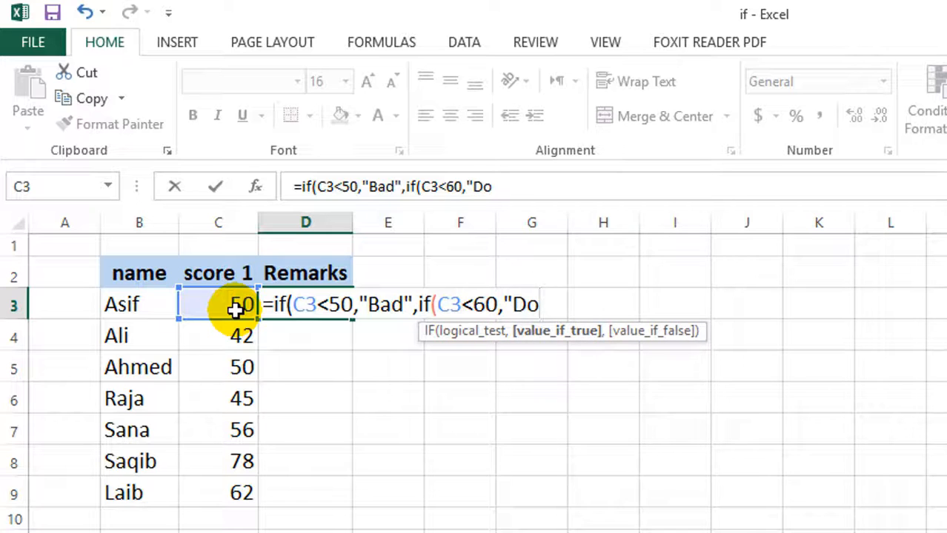
key(BackSpace)
key(BackSpace)
text(good)
key(BackSpace)
key(BackSpace)
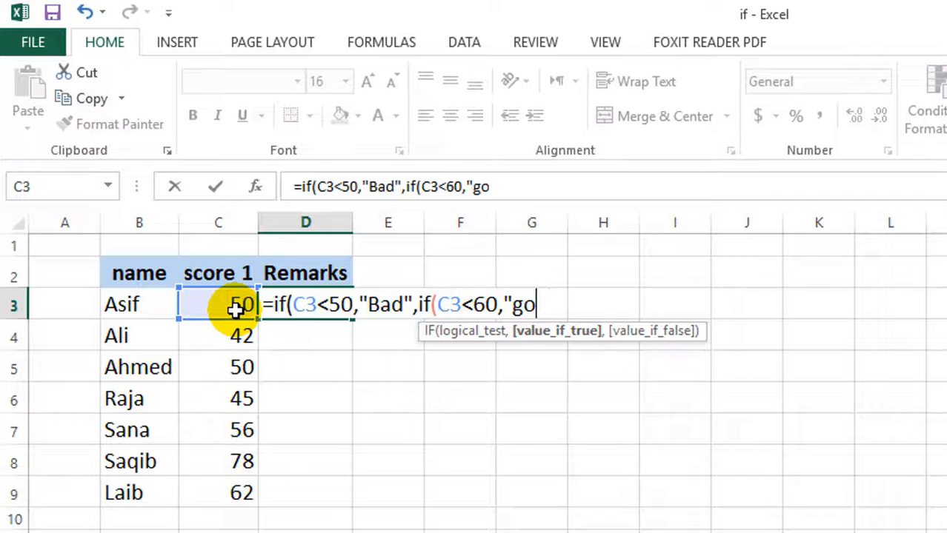
key(BackSpace)
key(BackSpace)
text(Good")
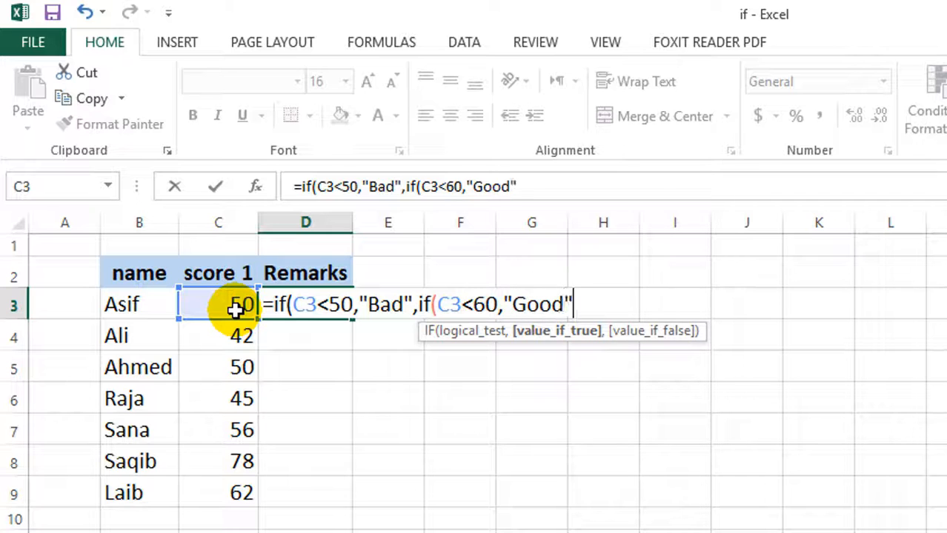
text(,)
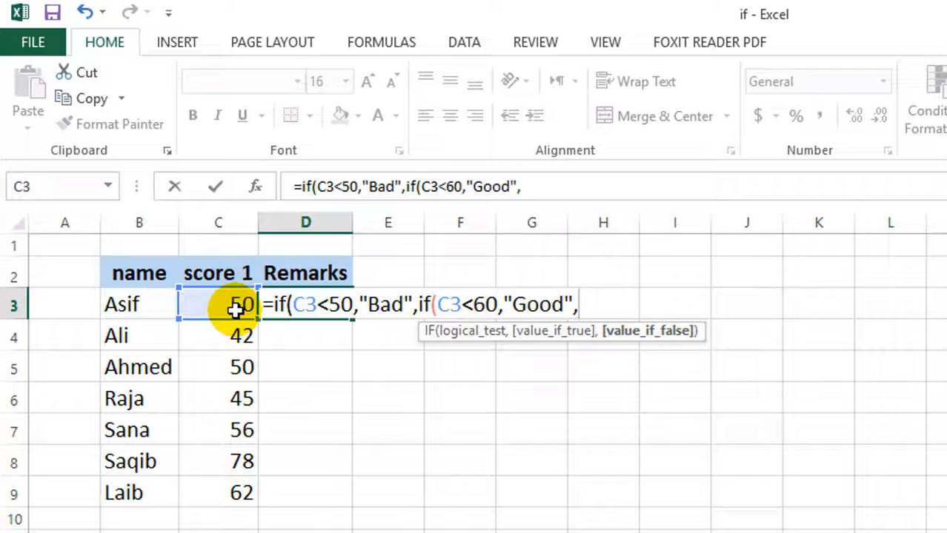
- Set the nested IF's false result to "Better", close both brackets and enter the formula in D3
text(B)
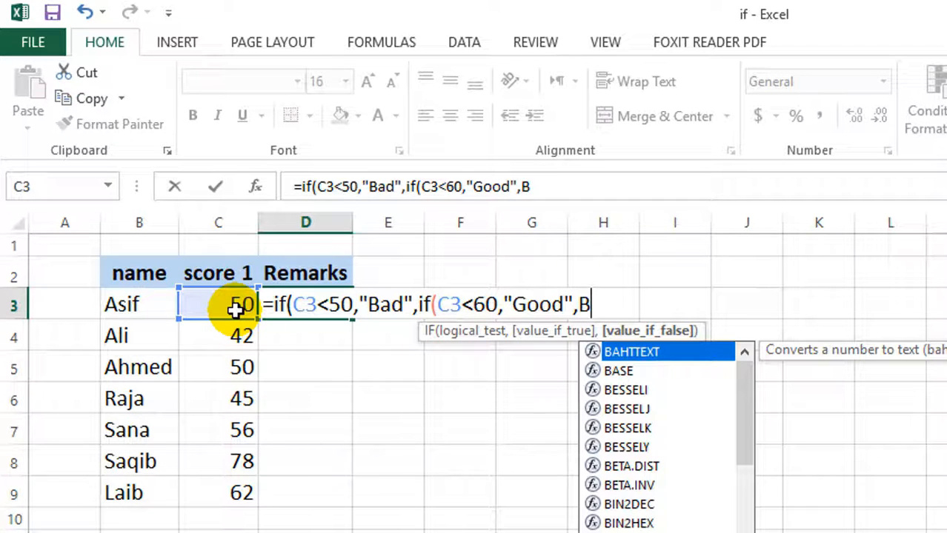
text(et)
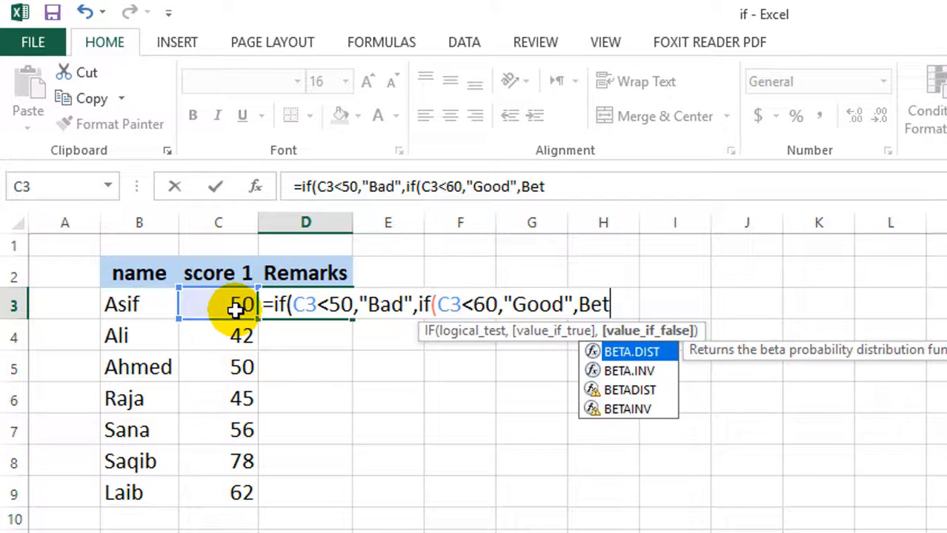
text(ter")
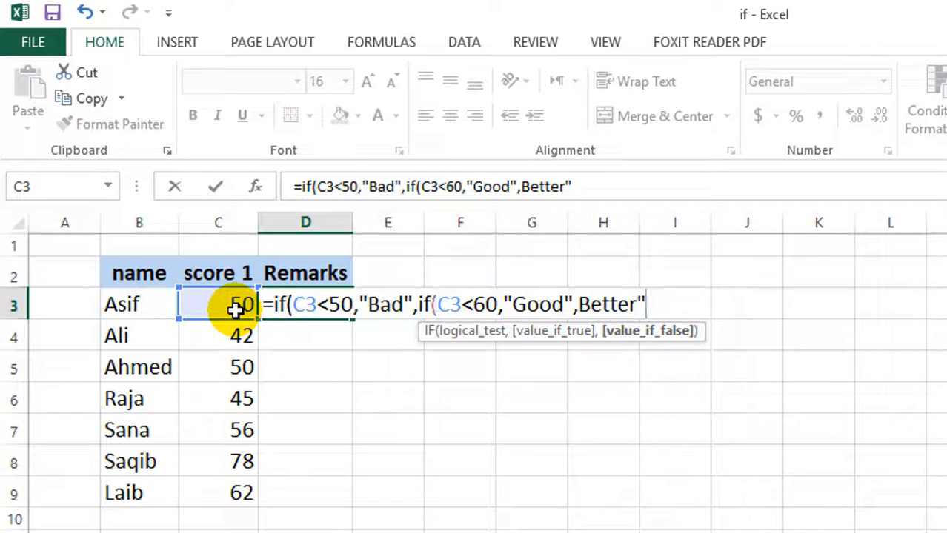
text())
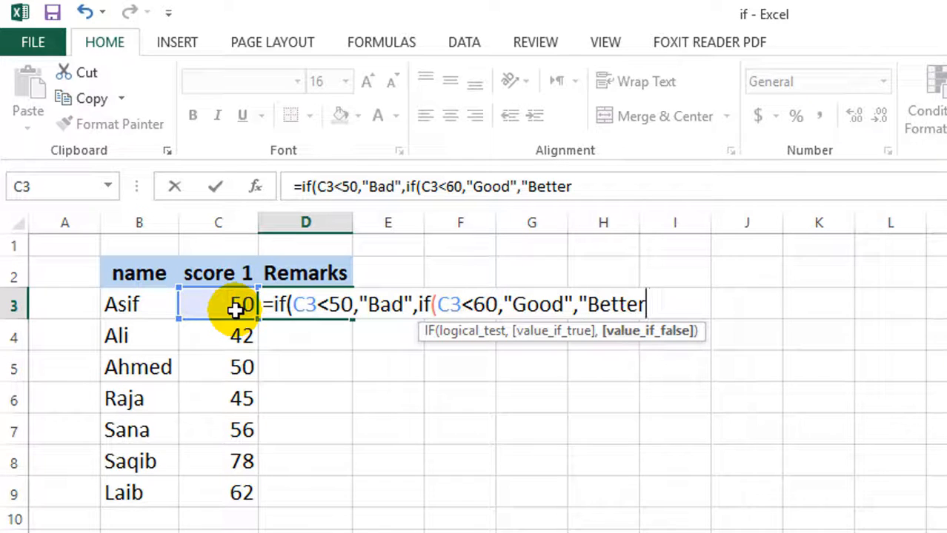
text("))
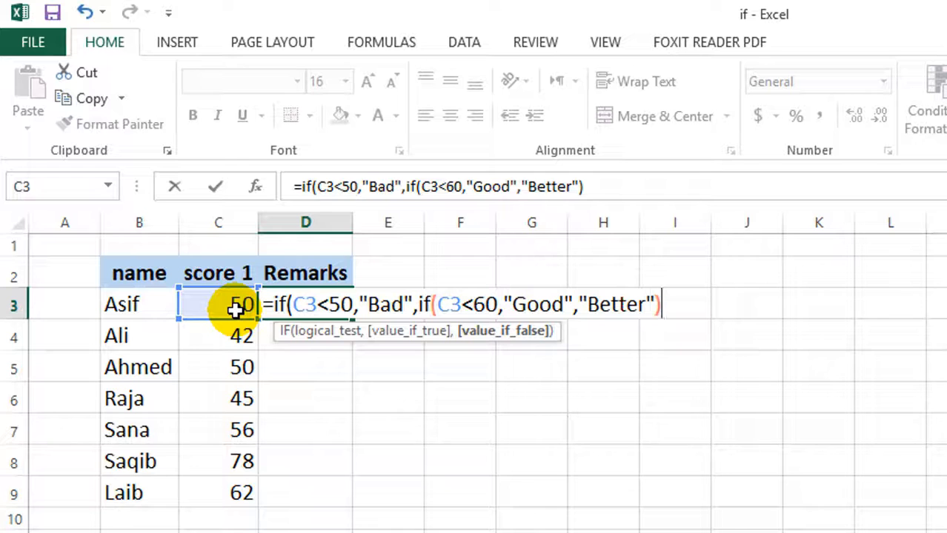
text())
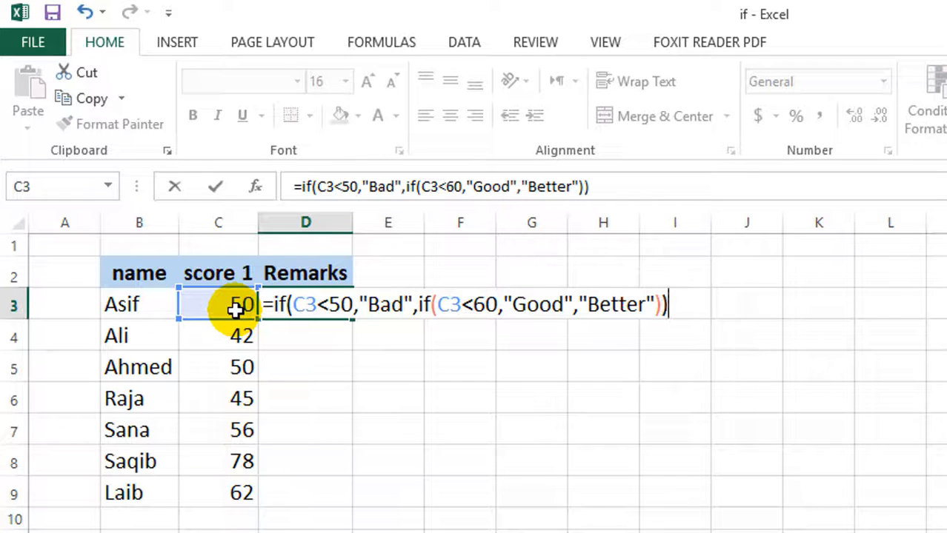
key(Return)
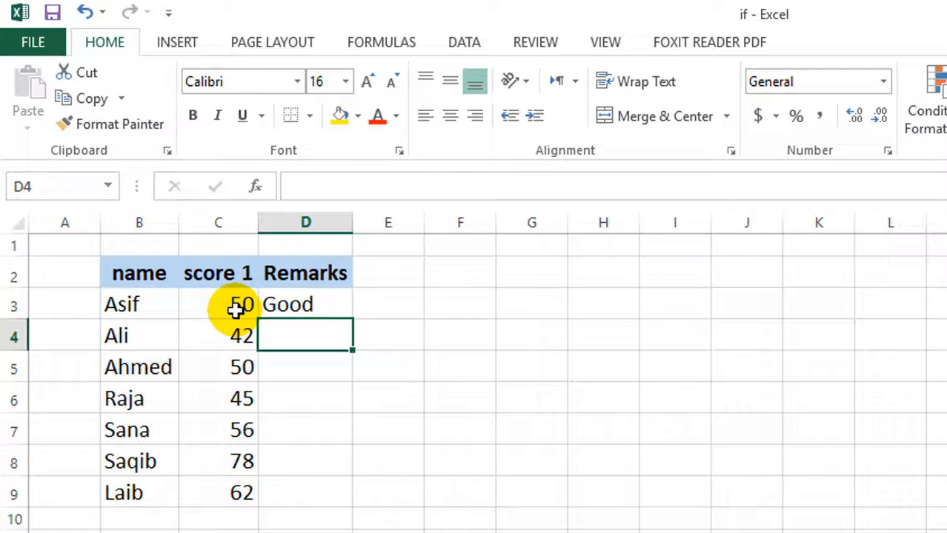
- Fill the nested IF formula from D3 down through D9 in the Remarks column
click(293, 303)
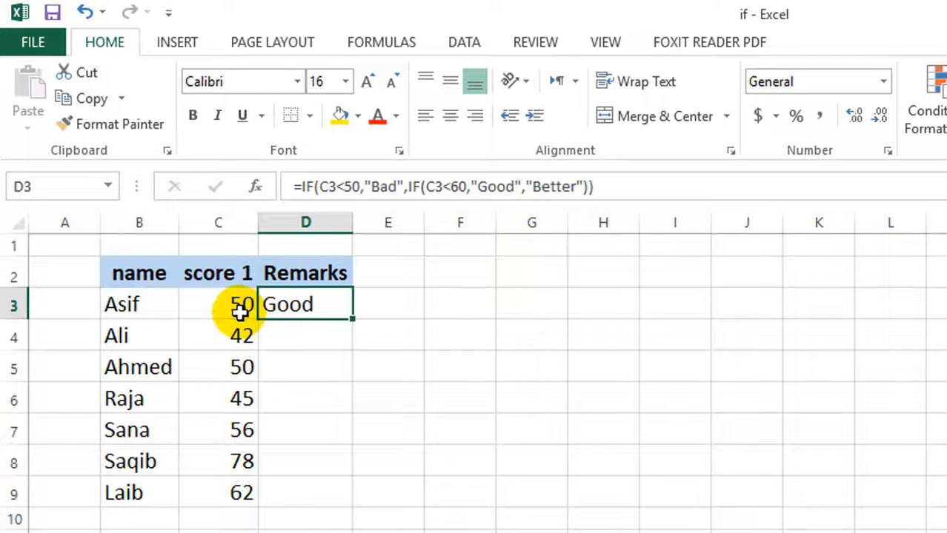
drag(350, 323, 337, 504)
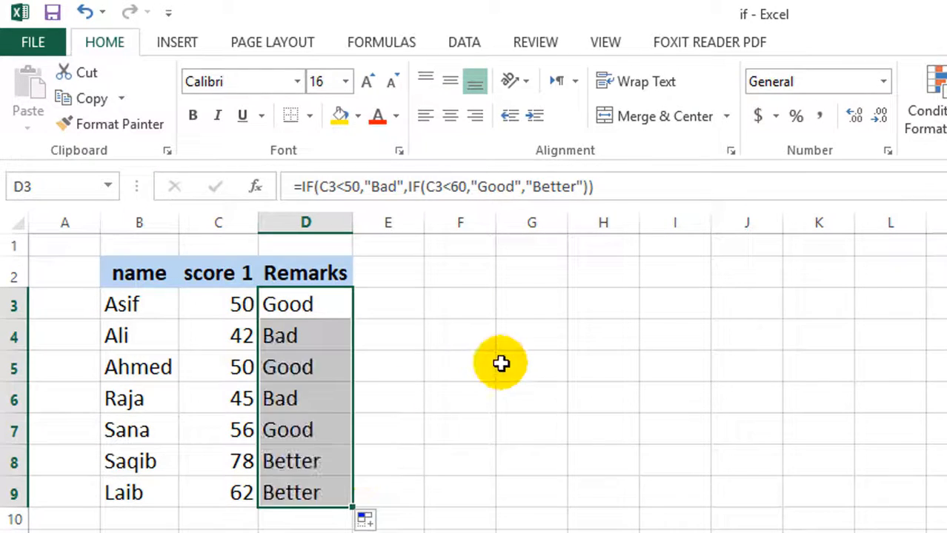
click(500, 362)
- Check the filled Remarks formulas in rows 3, 4 and 6 against the scores in column C
click(302, 303)
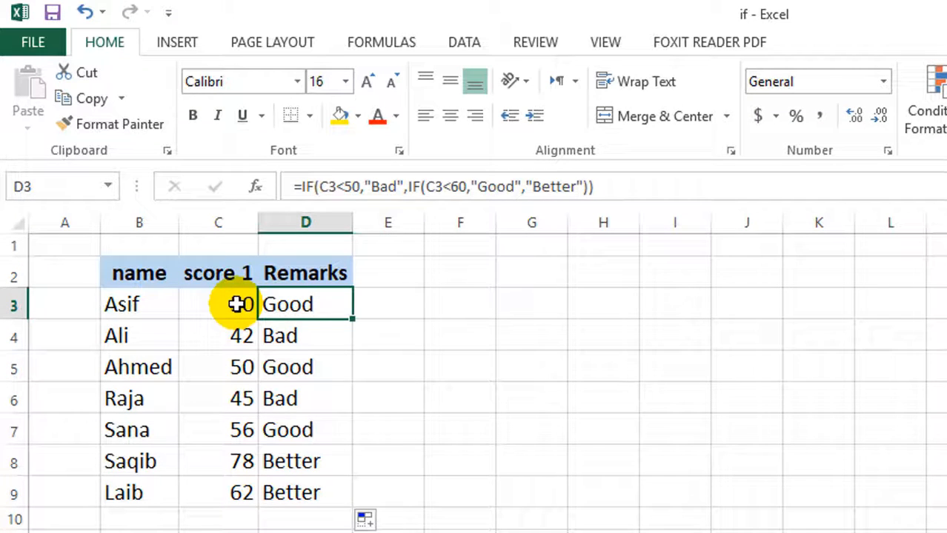
click(305, 338)
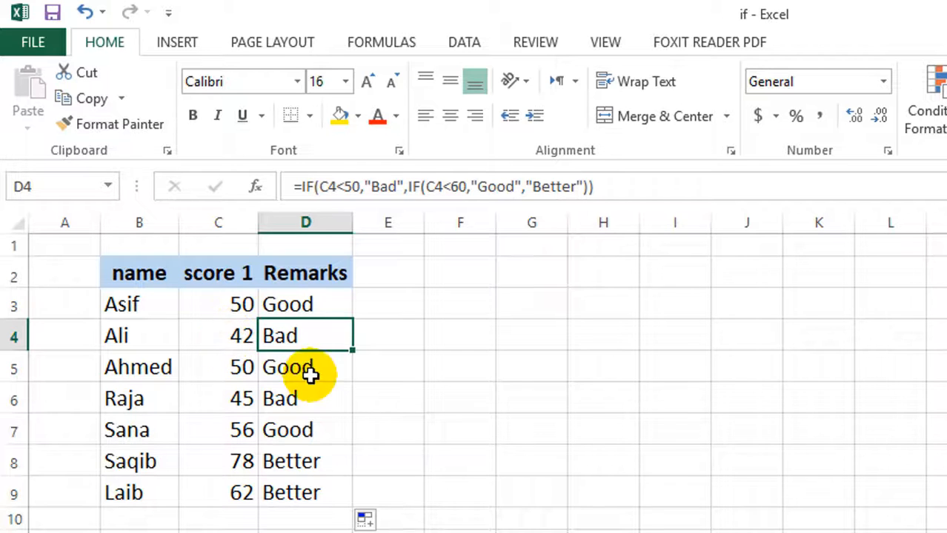
click(311, 397)
click(215, 398)
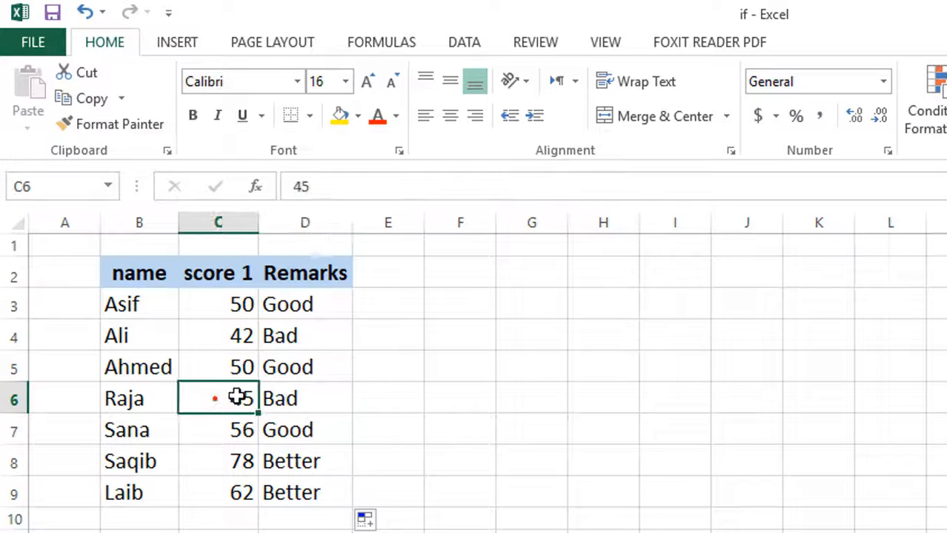
- Change the score in C6 to 49 and compare it with the score in C5 to test the Bad threshold
text(49)
key(Return)
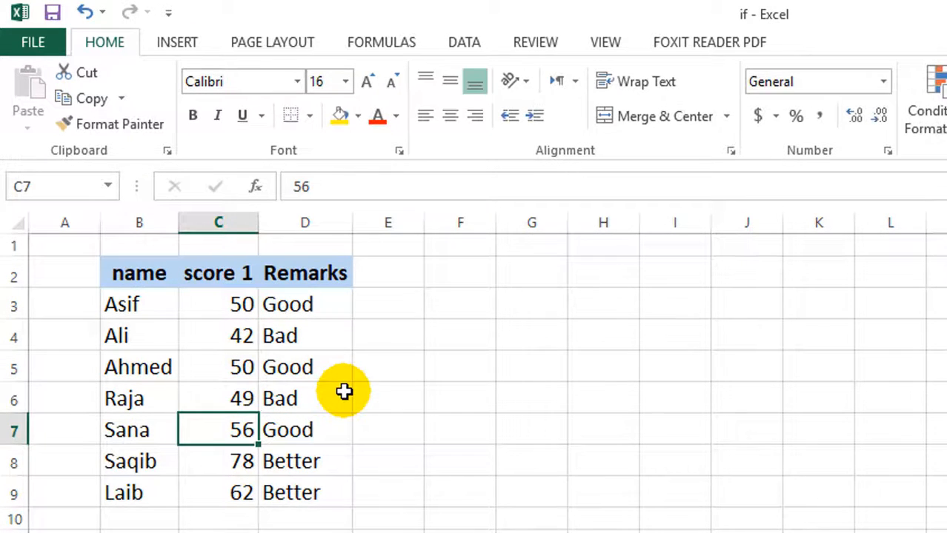
click(238, 363)
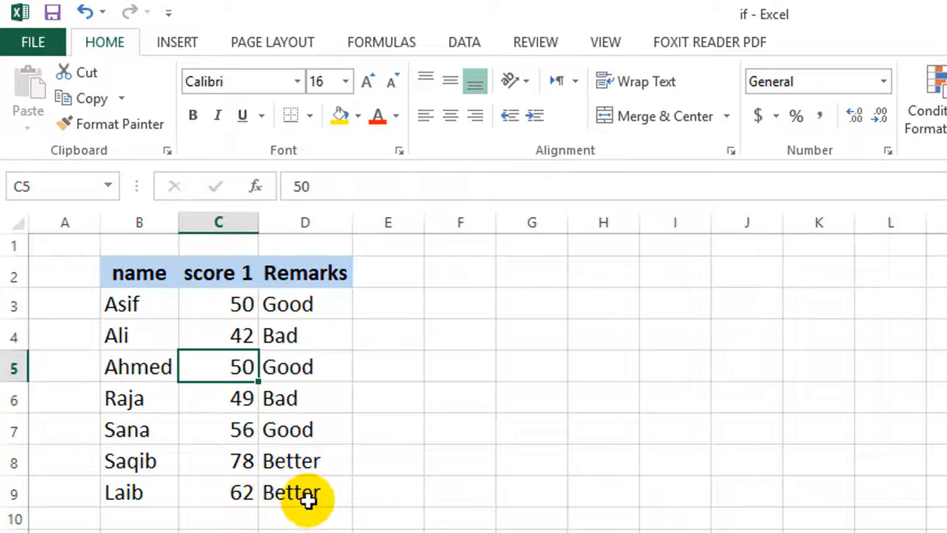
- Examine the nested IF formula in D8, leaving the cell without keeping any edit
double_click(322, 480)
double_click(327, 457)
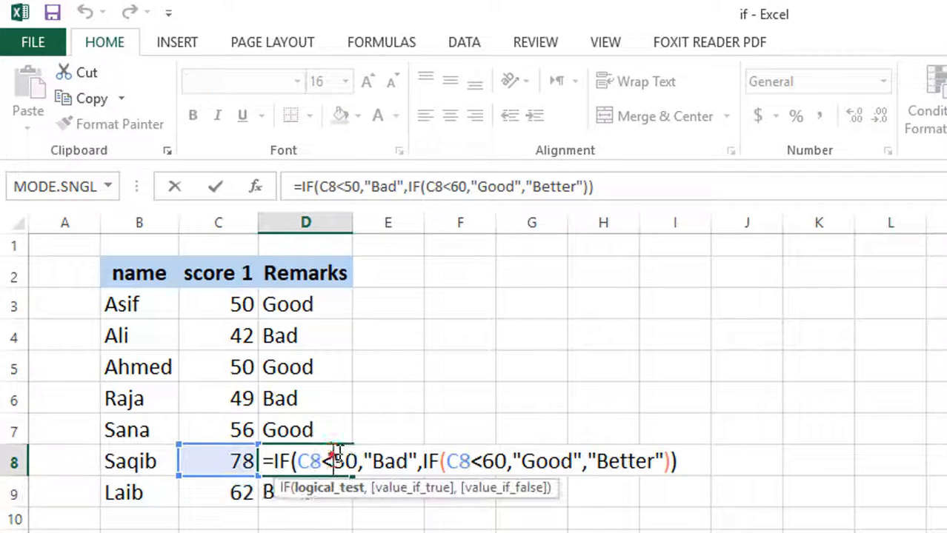
text(`)
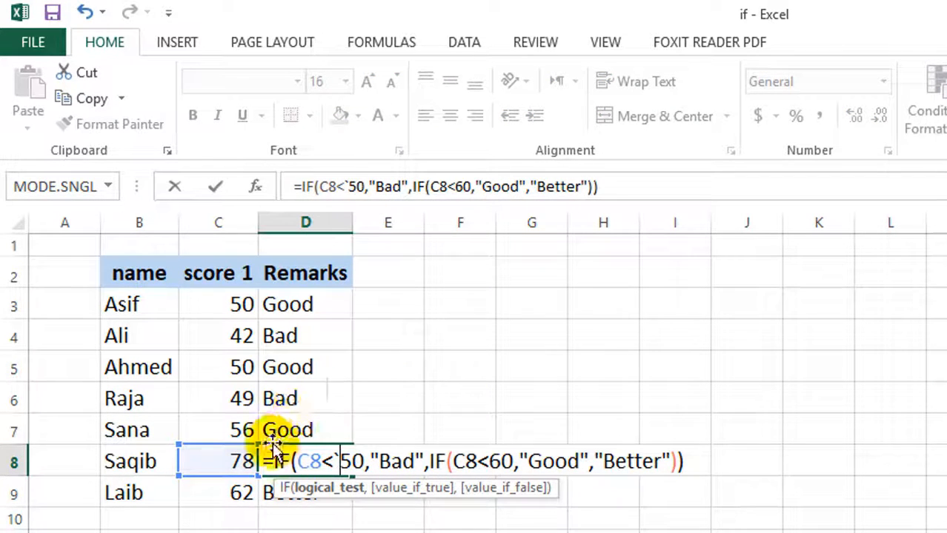
key(Escape)
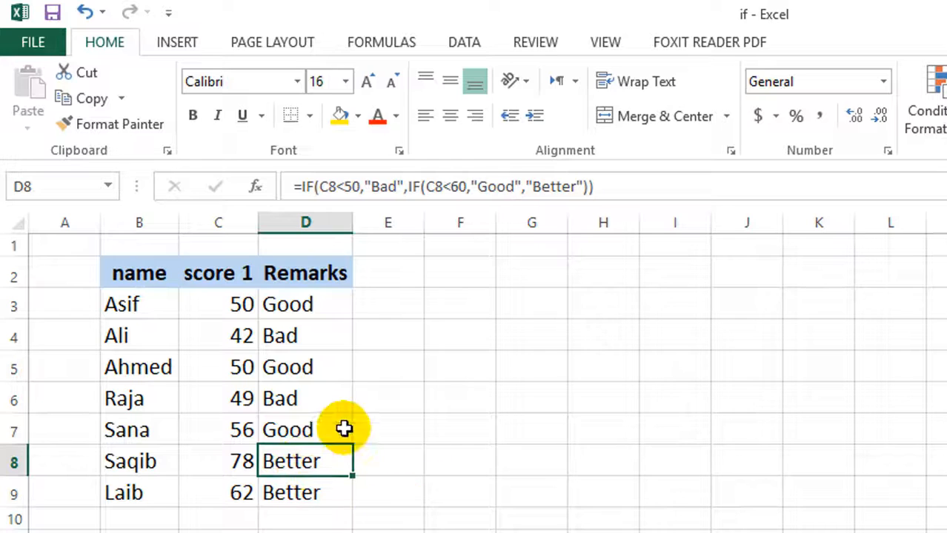
- Set the score in C3 to 59 and check the remark in D3
click(237, 304)
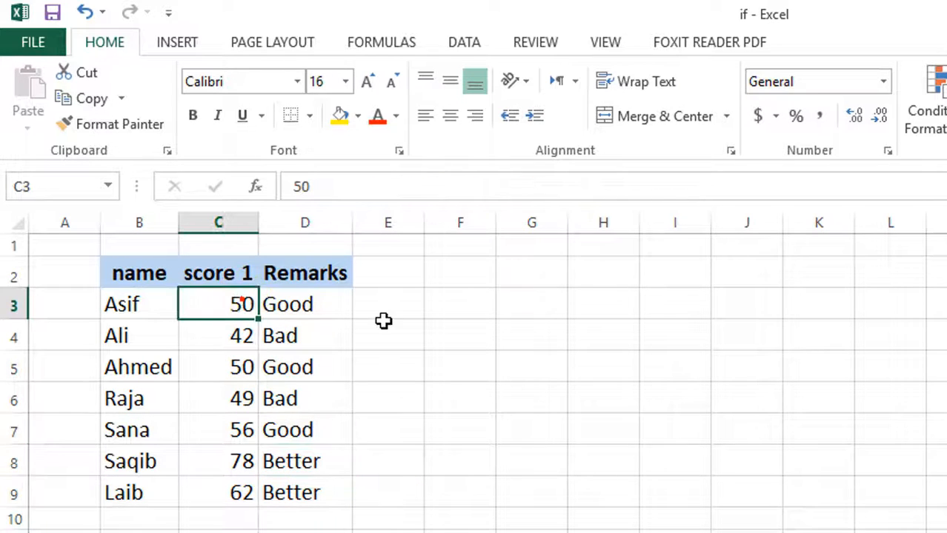
text(6)
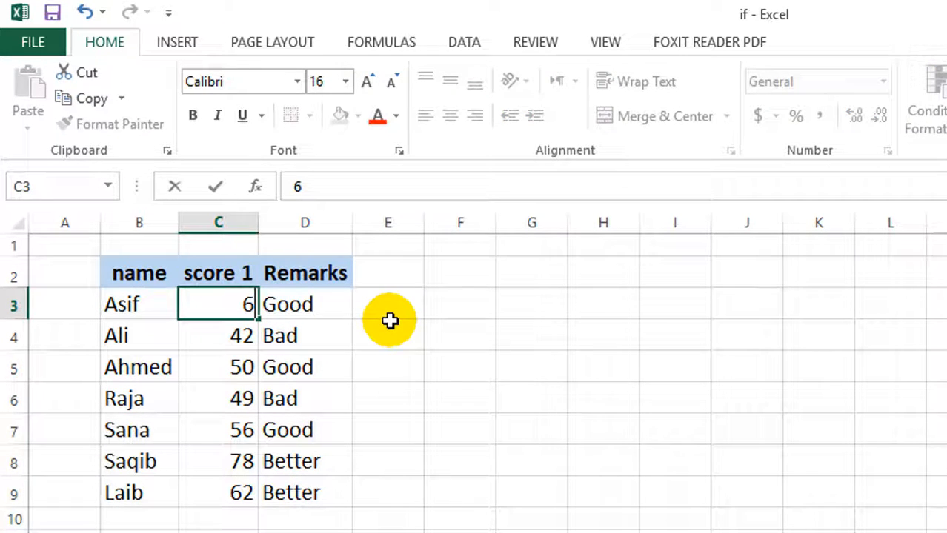
key(BackSpace)
text(59)
key(Return)
click(329, 306)
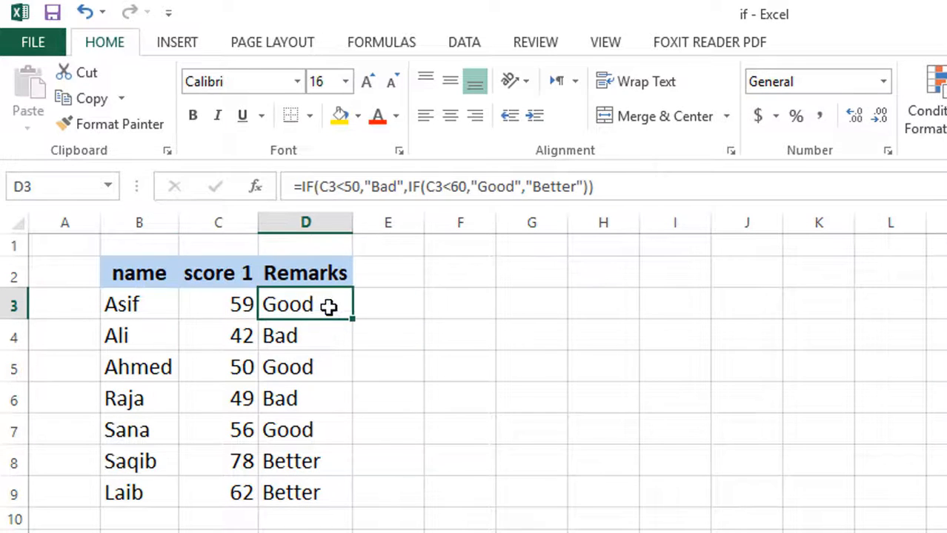
- Set the score in C3 to 60 and check the remark and formula in D3
click(234, 303)
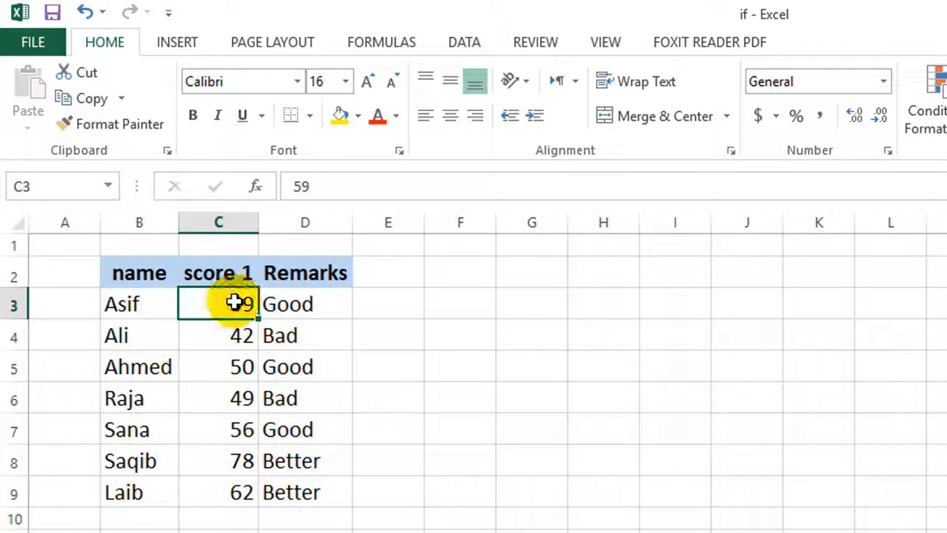
text(60)
key(Return)
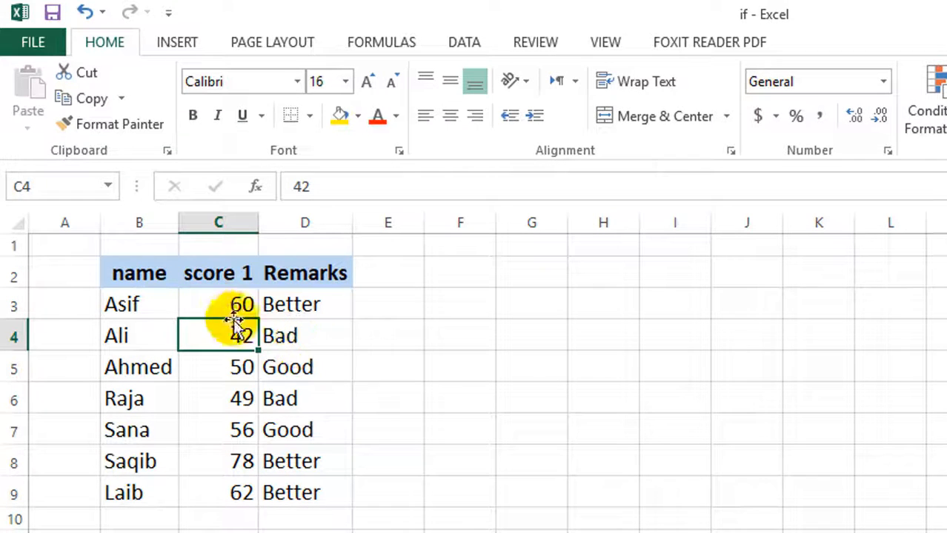
click(219, 303)
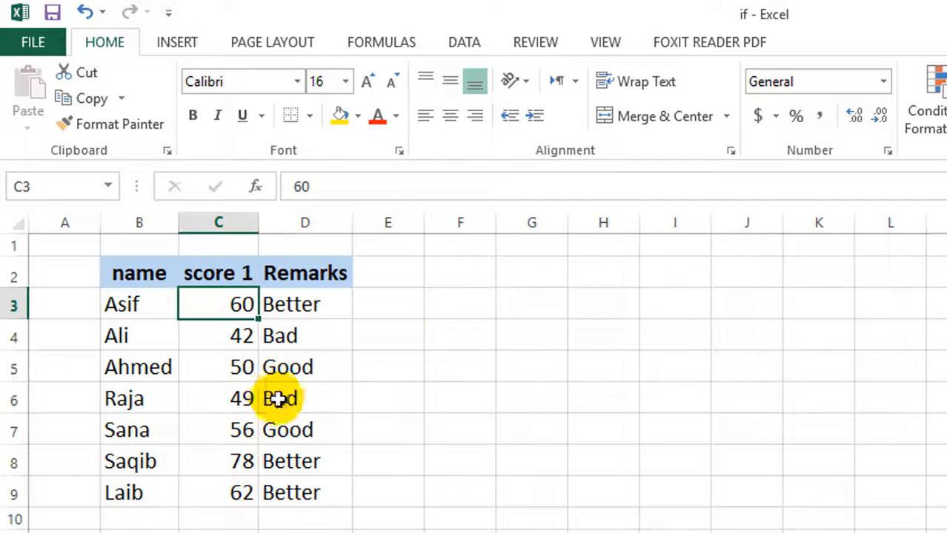
click(308, 304)
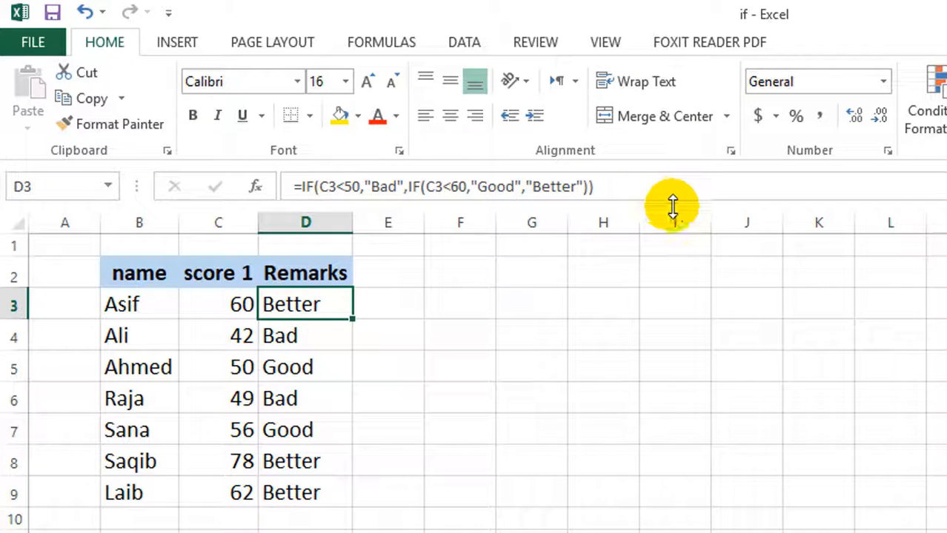